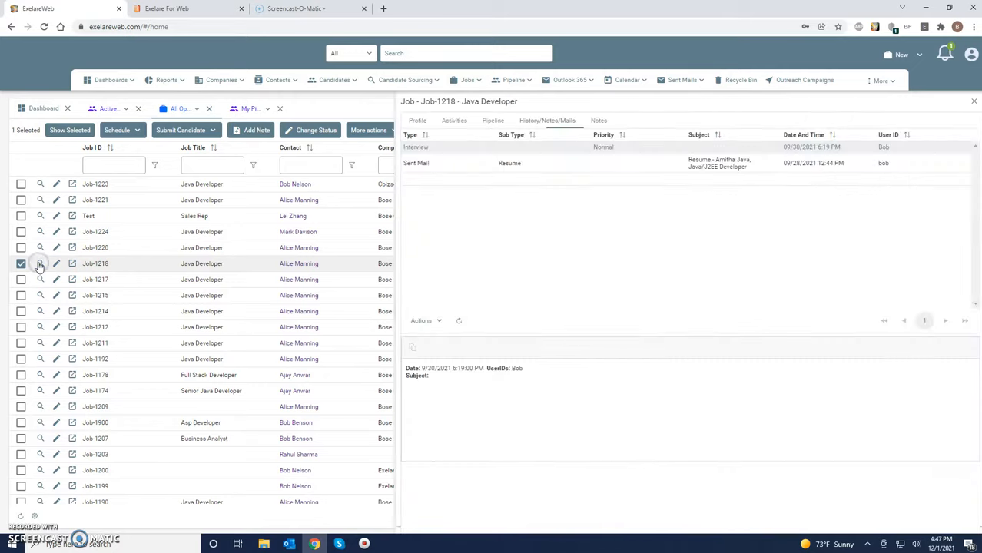
# Review the candidate pipeline of the Java Developer job Job-1218, and close the job preview.
pyautogui.click(492, 121)
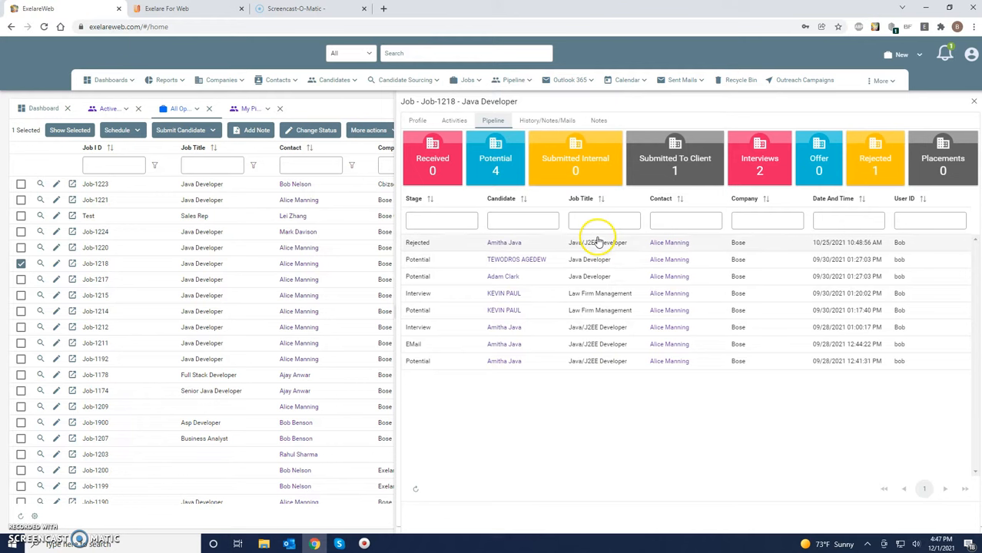
pyautogui.click(974, 102)
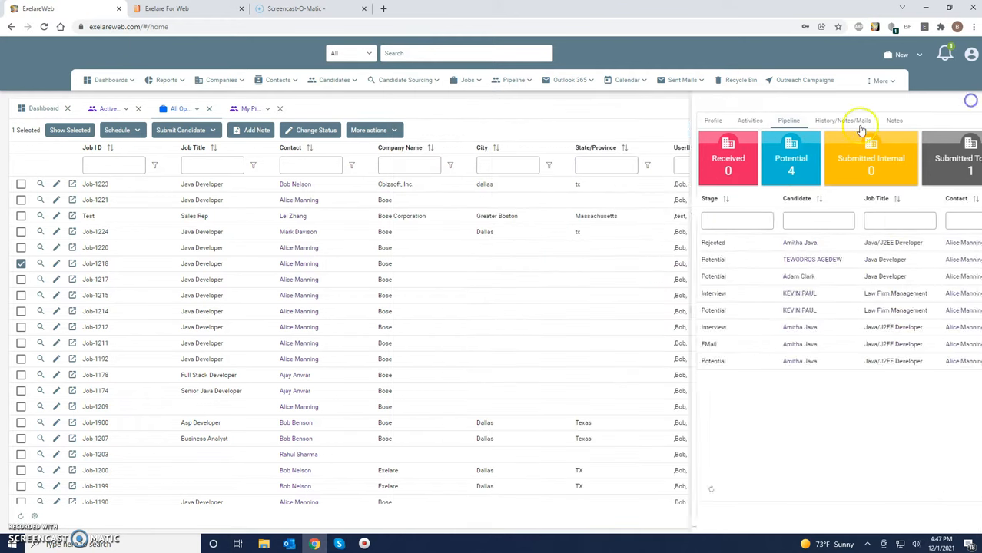
# Review the pipeline history of the selected Database Manager candidate in the active candidates list, and close the preview.
pyautogui.click(107, 109)
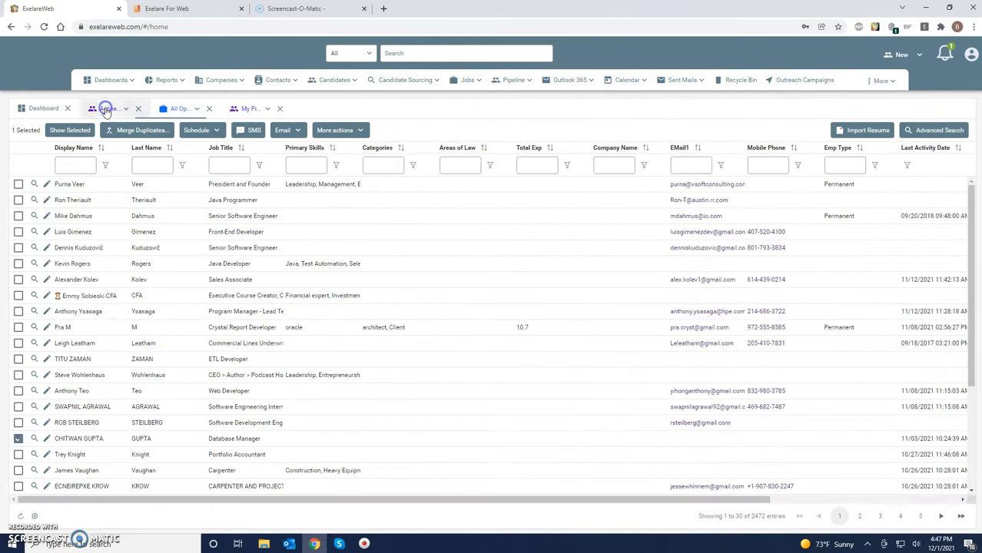
pyautogui.click(35, 440)
pyautogui.click(569, 124)
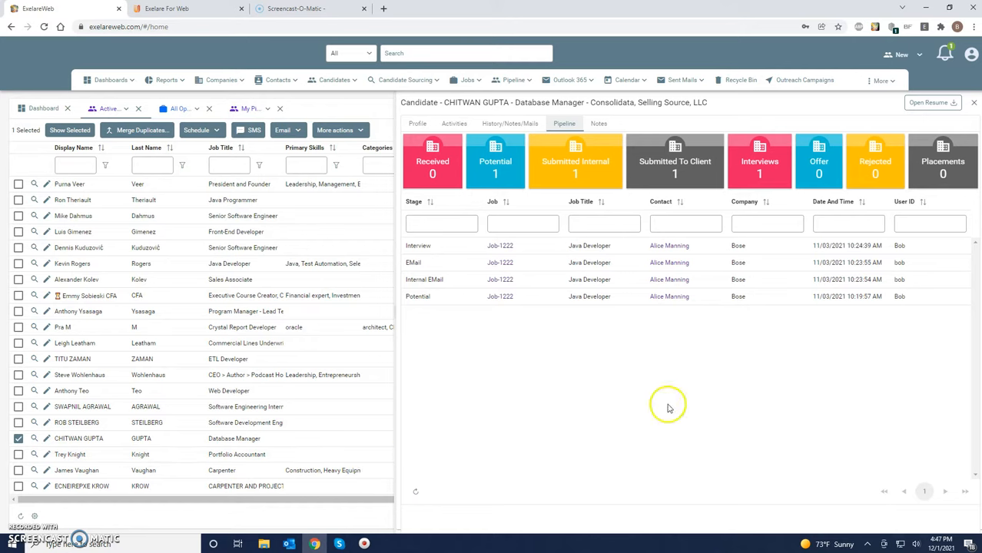
pyautogui.click(973, 105)
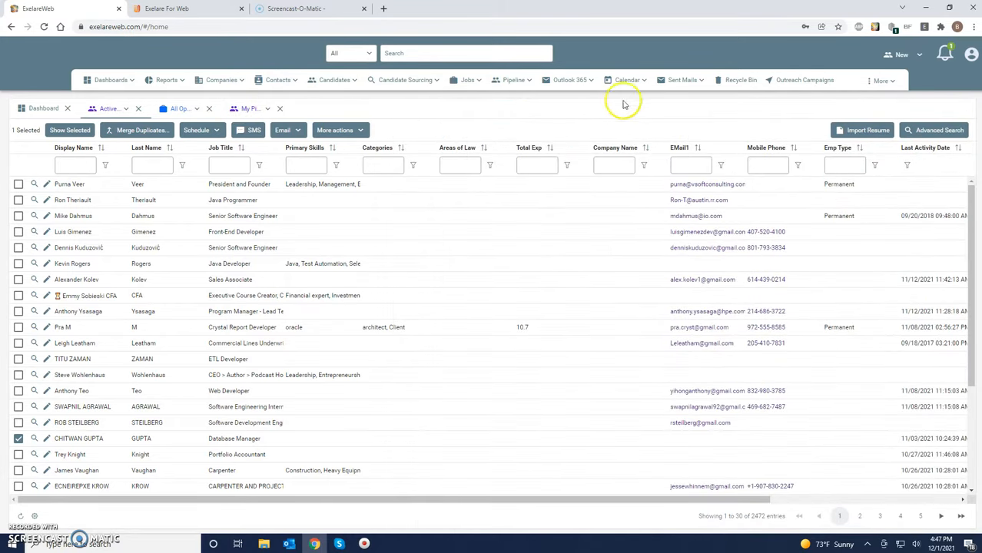
# Display the My Pipeline list as a Kanban board and filter it by *1223.
pyautogui.click(263, 112)
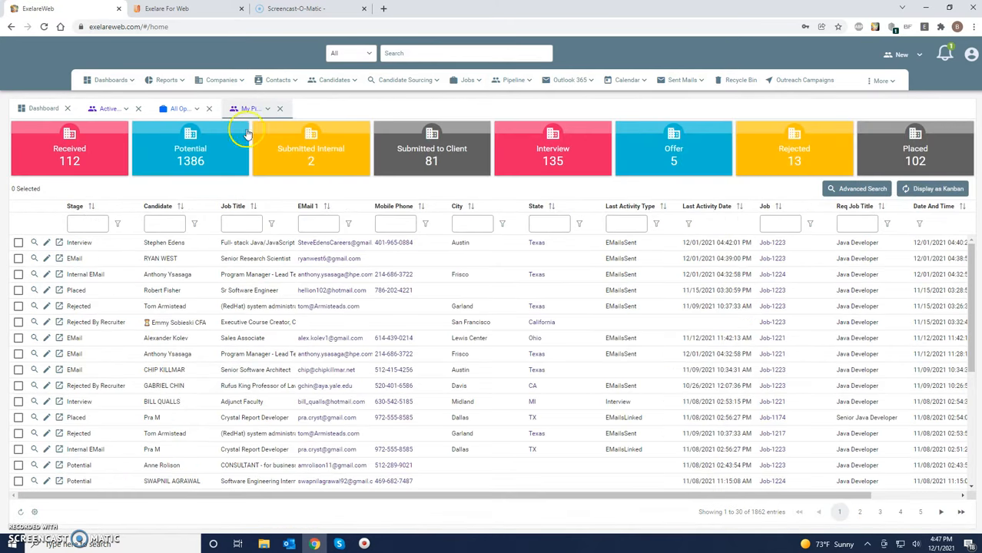
pyautogui.click(19, 259)
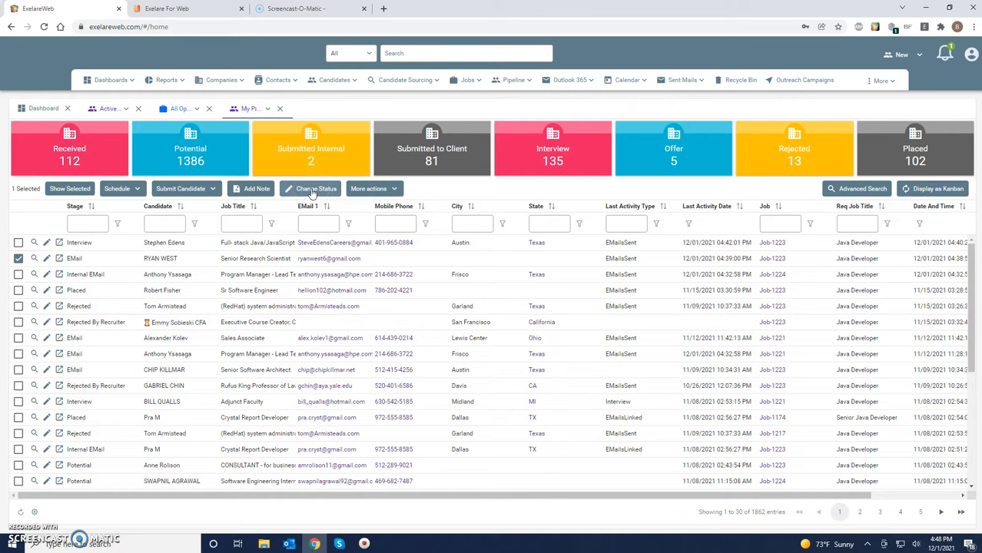
pyautogui.click(937, 191)
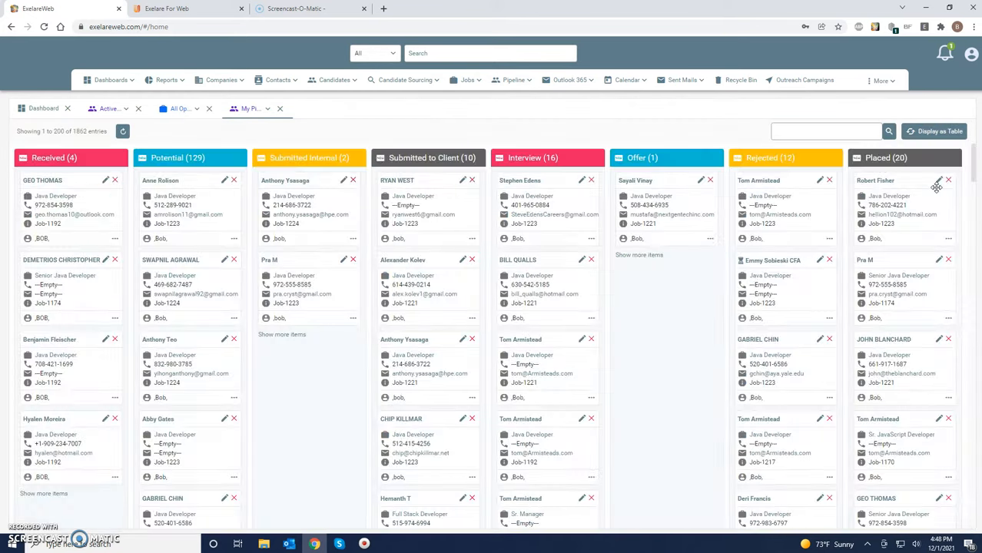
pyautogui.click(793, 130)
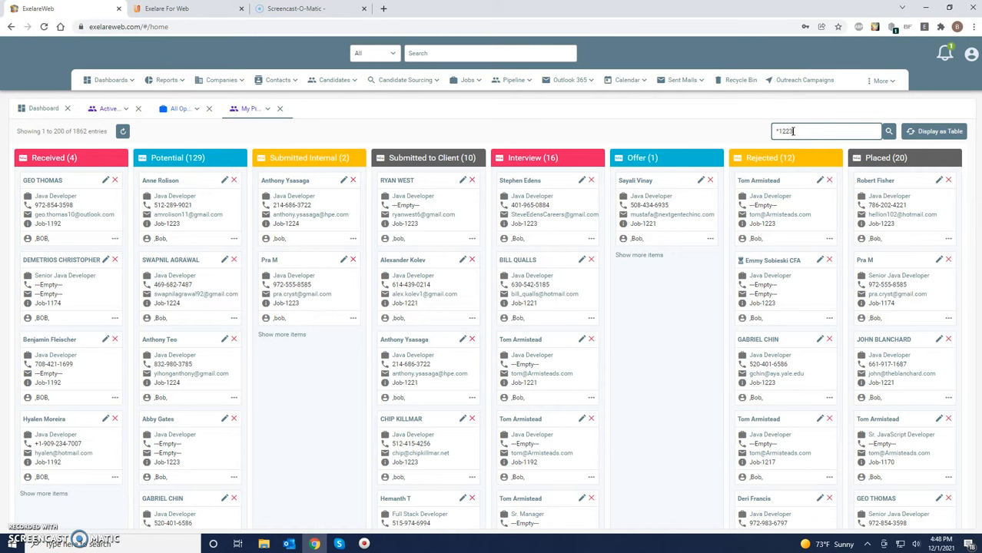
pyautogui.click(889, 130)
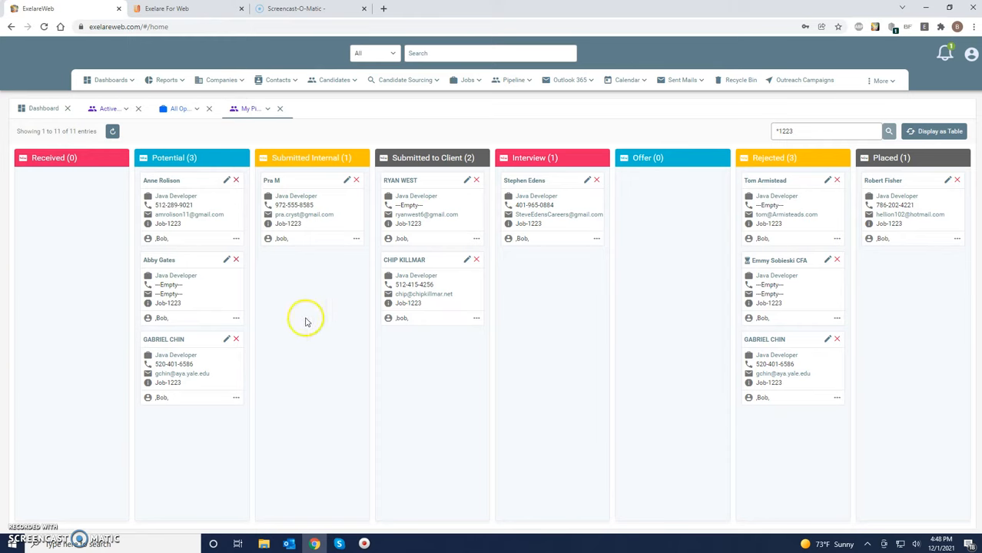
# Move the first Potential candidate to Submitted to Client and send the prepared resume email to the client contact.
pyautogui.moveTo(163, 185); pyautogui.dragTo(406, 181)
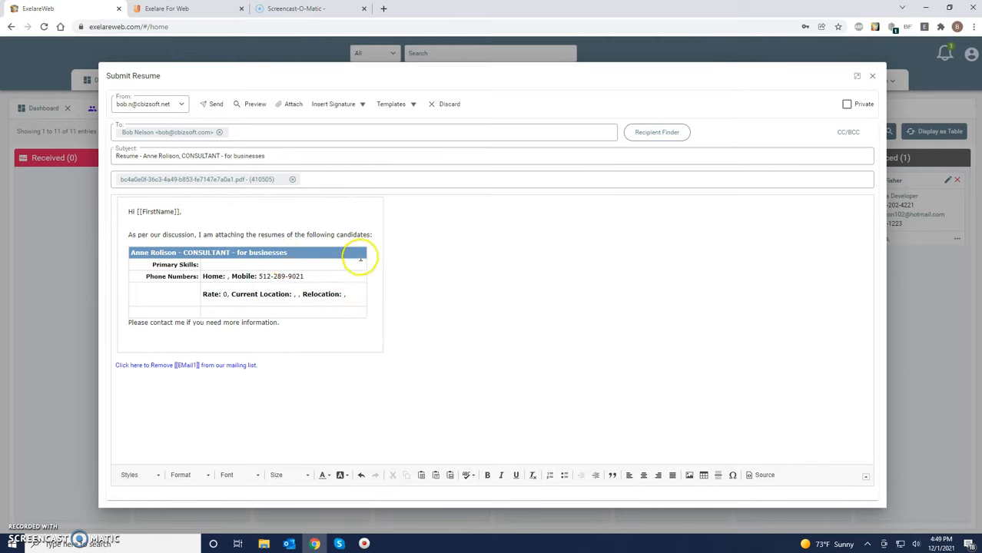
pyautogui.click(205, 104)
pyautogui.click(573, 306)
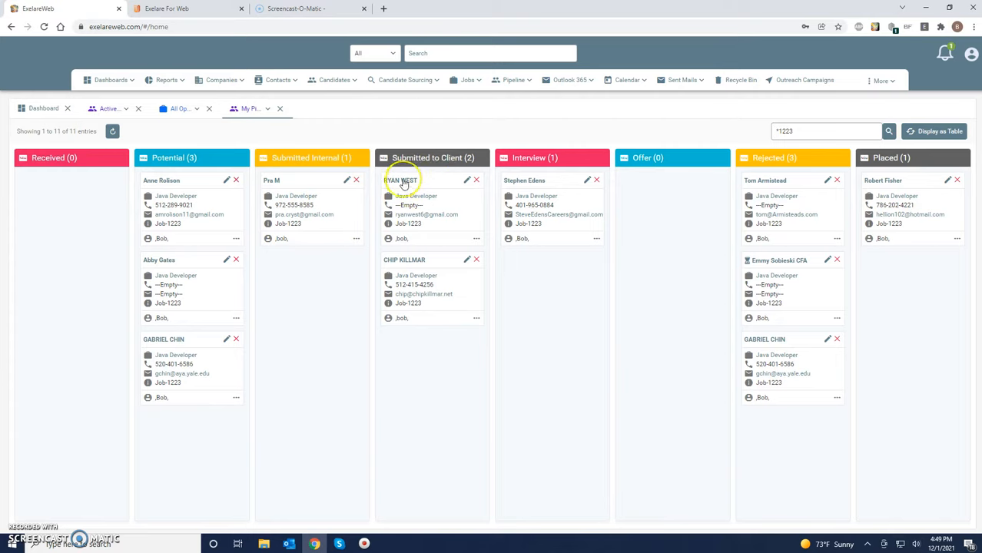
# Move the second Submitted to Client candidate to Interview and save the interview appointment with the Video sub-type.
pyautogui.moveTo(399, 259); pyautogui.dragTo(530, 269)
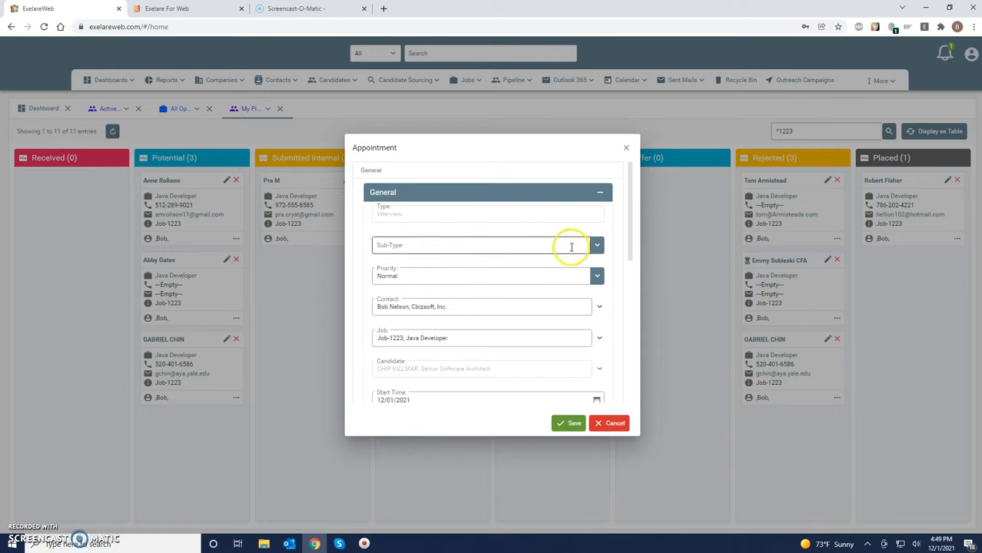
pyautogui.click(596, 247)
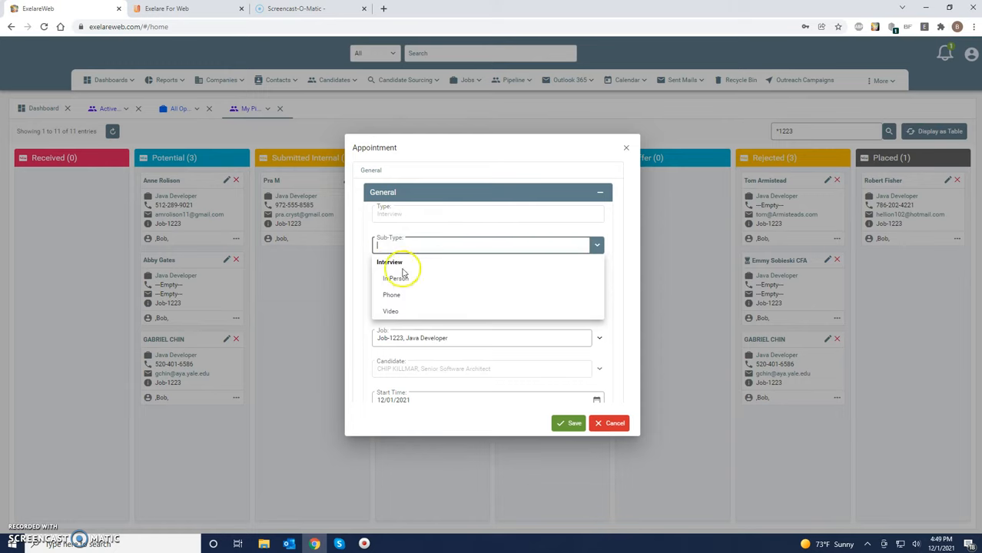
pyautogui.click(386, 310)
pyautogui.scroll(-1, 469, 292)
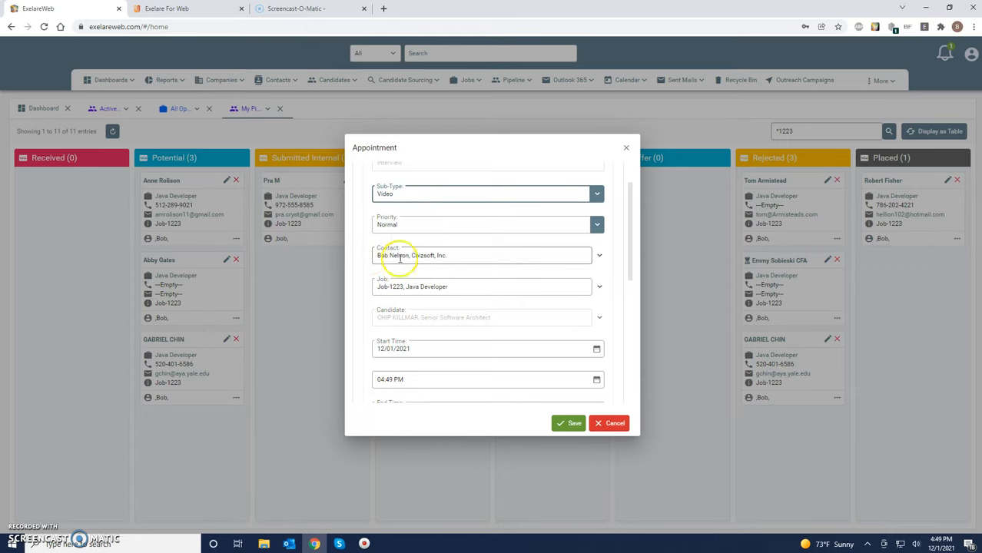
pyautogui.scroll(-2, 440, 279)
pyautogui.scroll(-2, 444, 285)
pyautogui.scroll(-2, 461, 272)
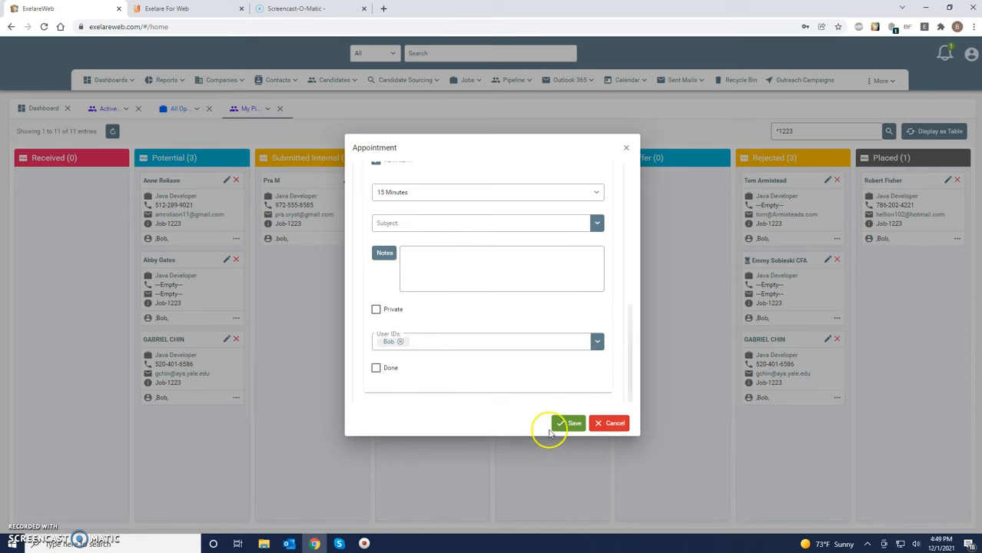
pyautogui.click(565, 425)
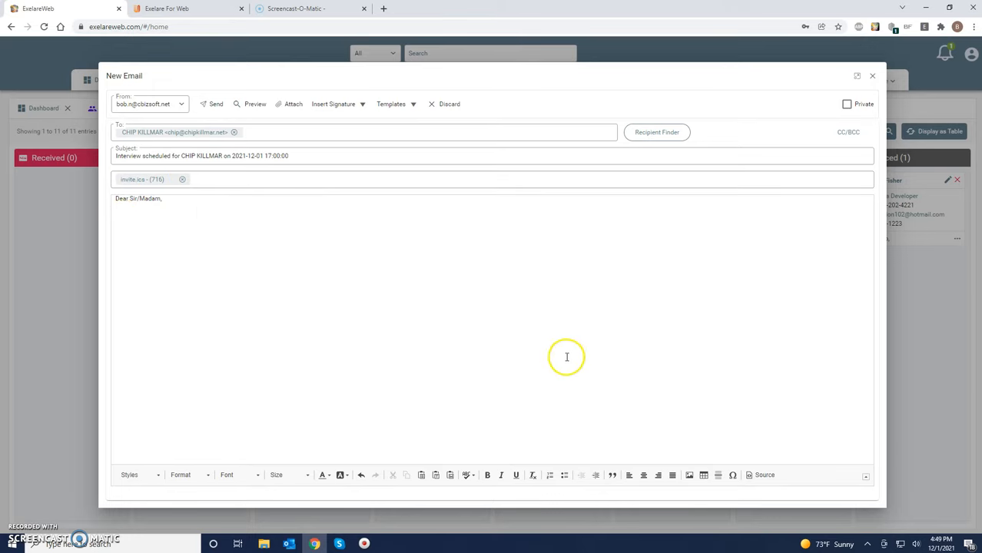
# Send the interview invitation email to the candidate and refresh the pipeline board.
pyautogui.click(216, 103)
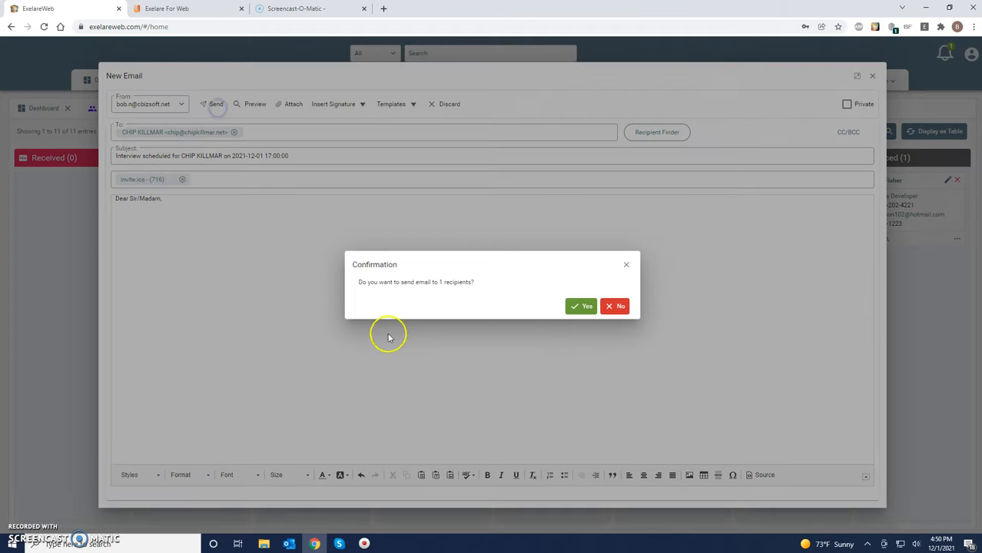
pyautogui.click(581, 305)
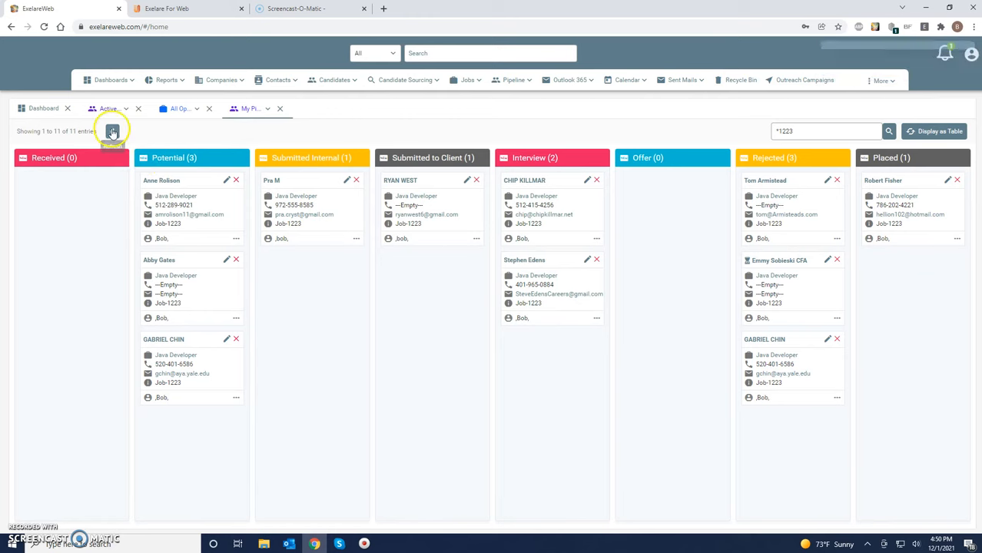
pyautogui.click(112, 131)
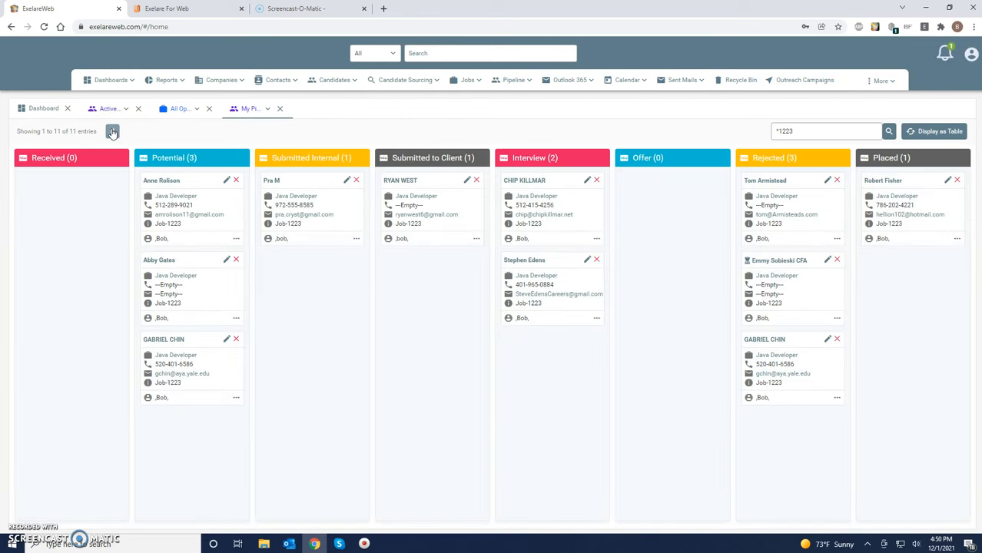
pyautogui.click(112, 131)
# Move the first Interview candidate to Placed and save the placement record with a start date of 12/20/2021.
pyautogui.moveTo(532, 184); pyautogui.dragTo(881, 275)
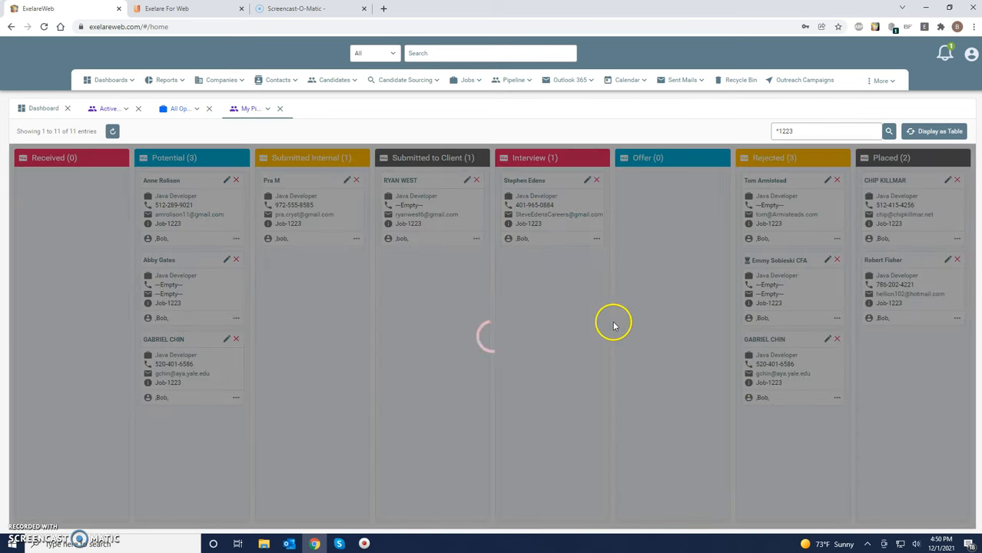
pyautogui.click(950, 180)
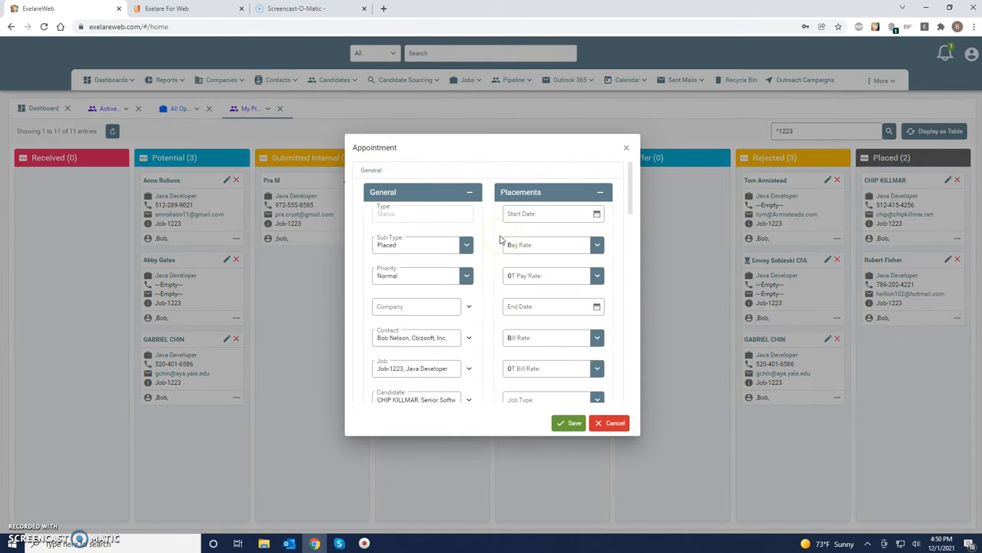
pyautogui.click(594, 214)
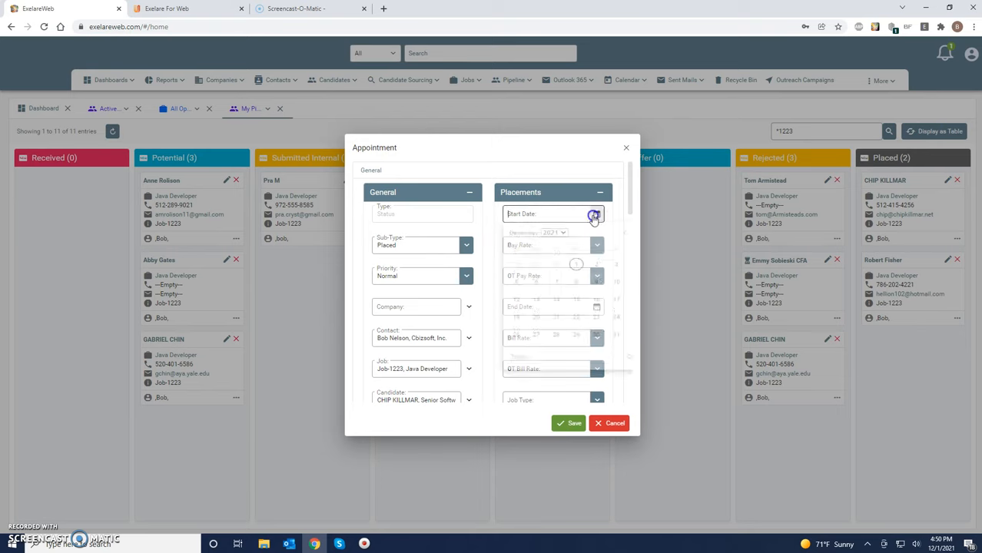
pyautogui.click(538, 329)
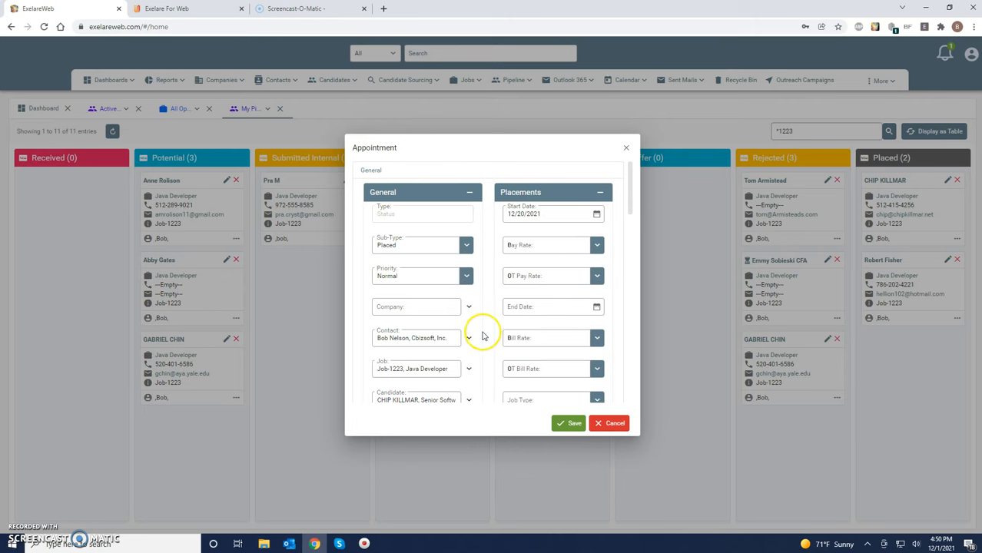
pyautogui.scroll(-1, 483, 331)
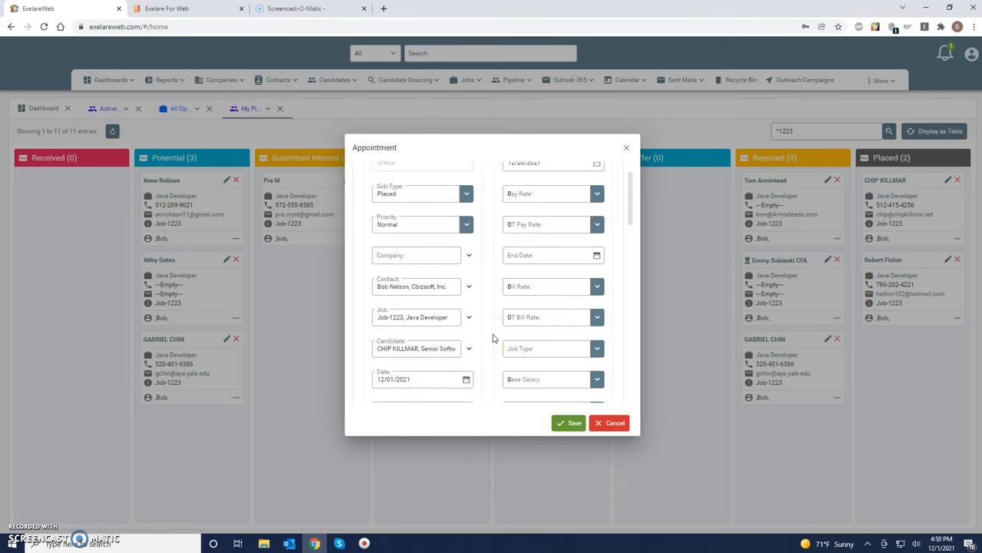
pyautogui.click(496, 264)
pyautogui.scroll(-3, 496, 224)
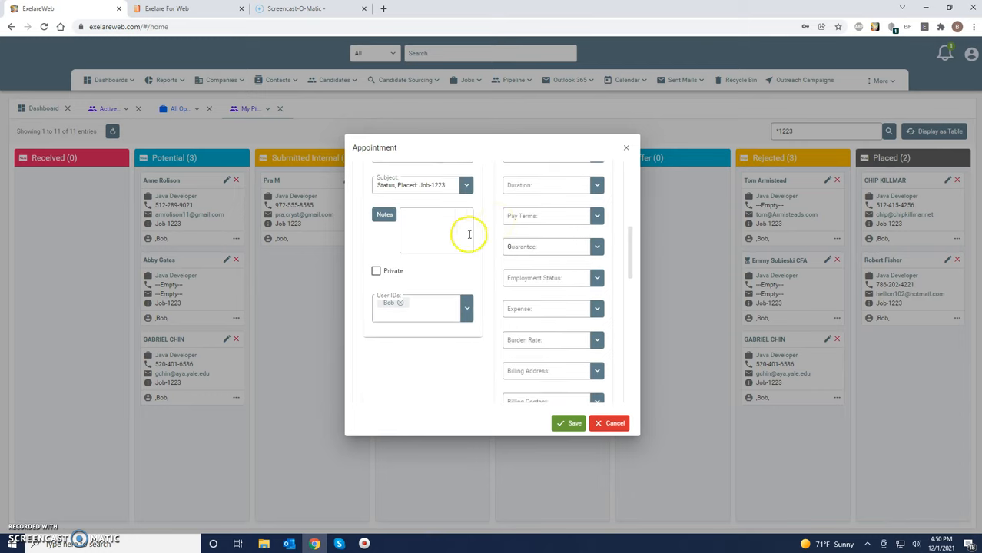
pyautogui.scroll(-3, 492, 261)
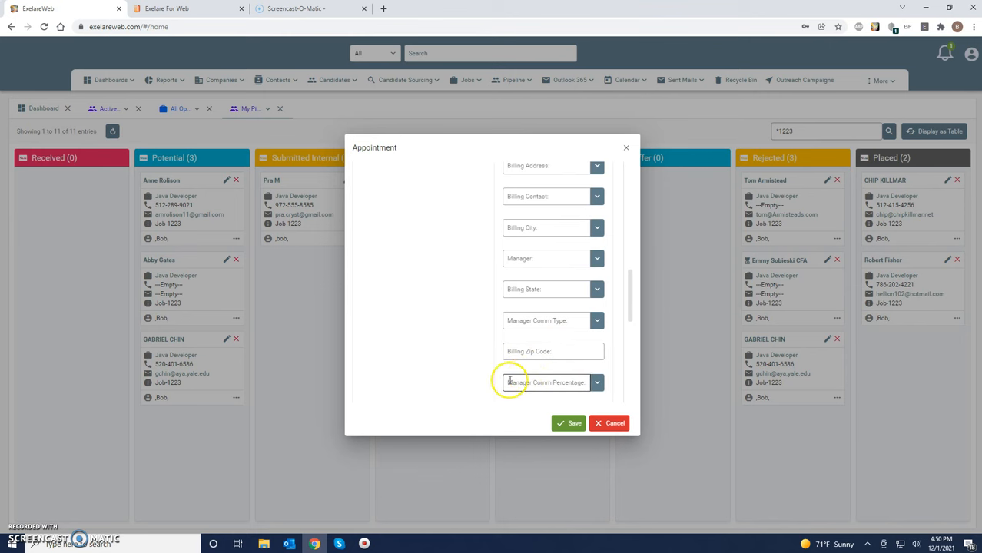
pyautogui.click(569, 424)
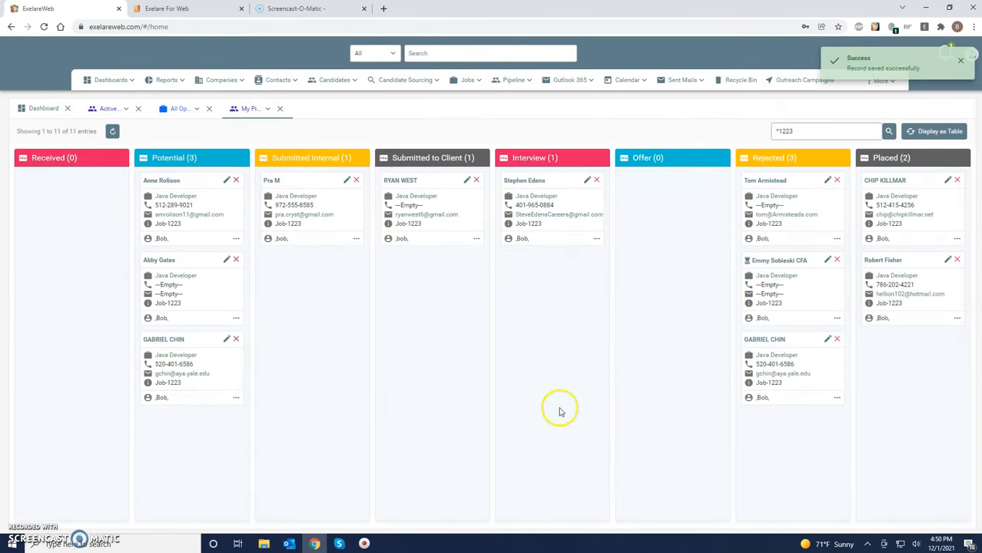